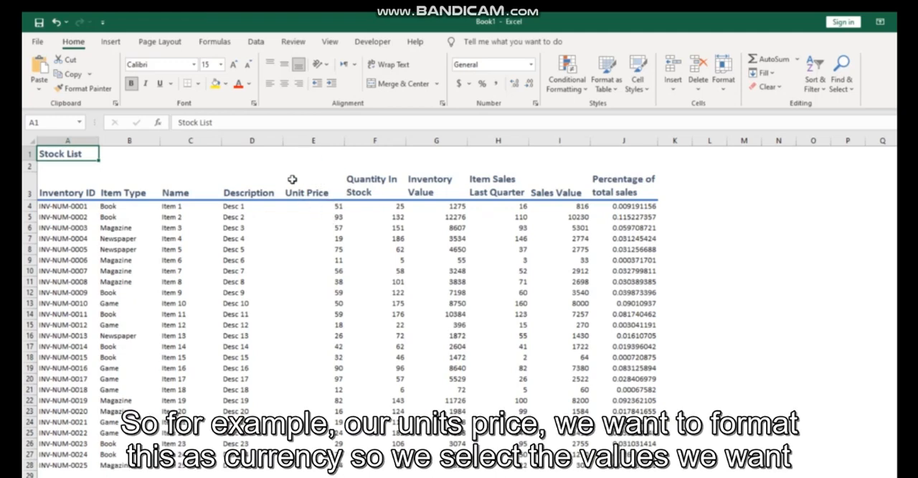
Format the Unit Price values in E4:E28 as Currency.
left_click(333, 206)
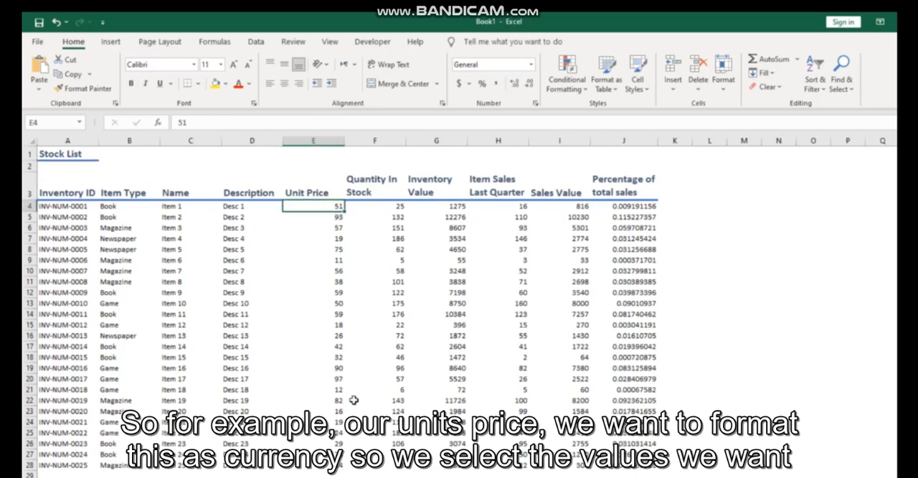
left_click(327, 465, "shift")
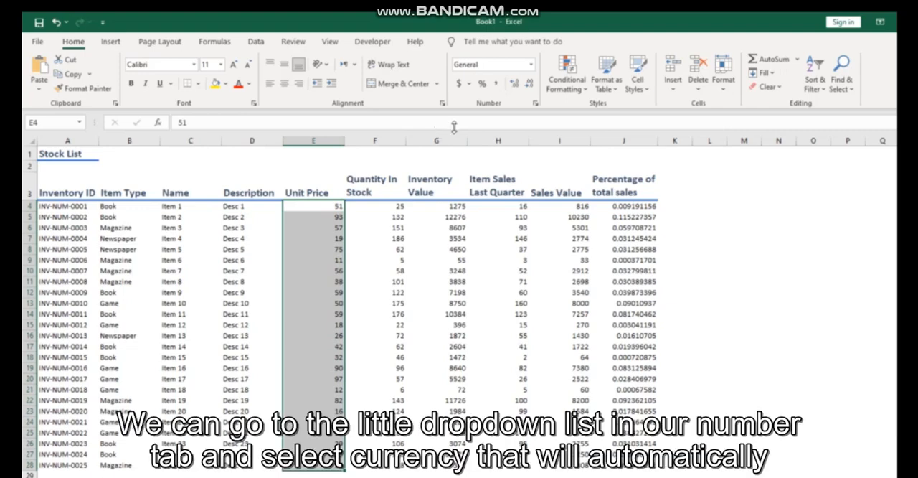
left_click(531, 66)
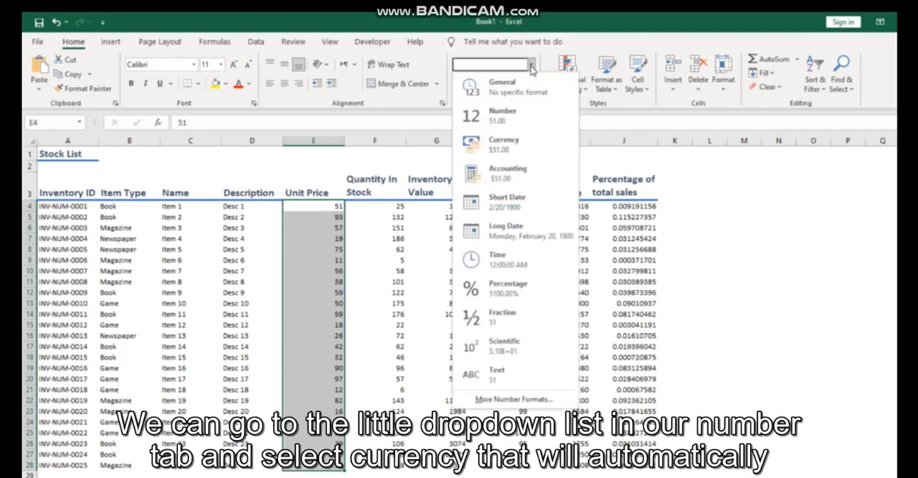
left_click(516, 144)
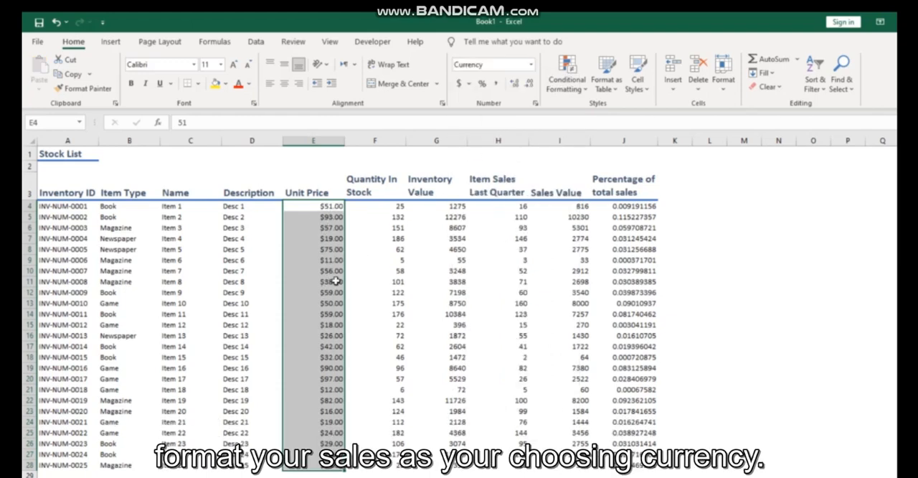
Apply the accounting format with the pound symbol to the Unit Price values and switch its symbol to the dollar.
left_click(467, 83)
left_click(481, 118)
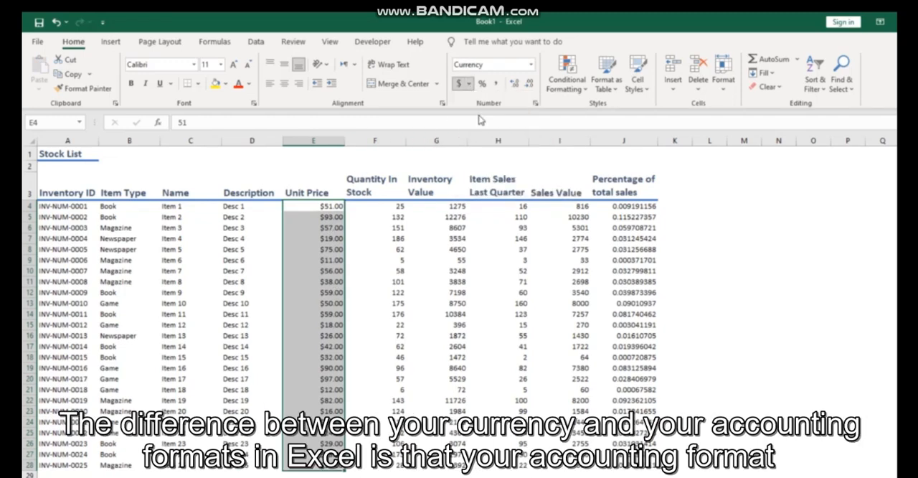
left_click(531, 66)
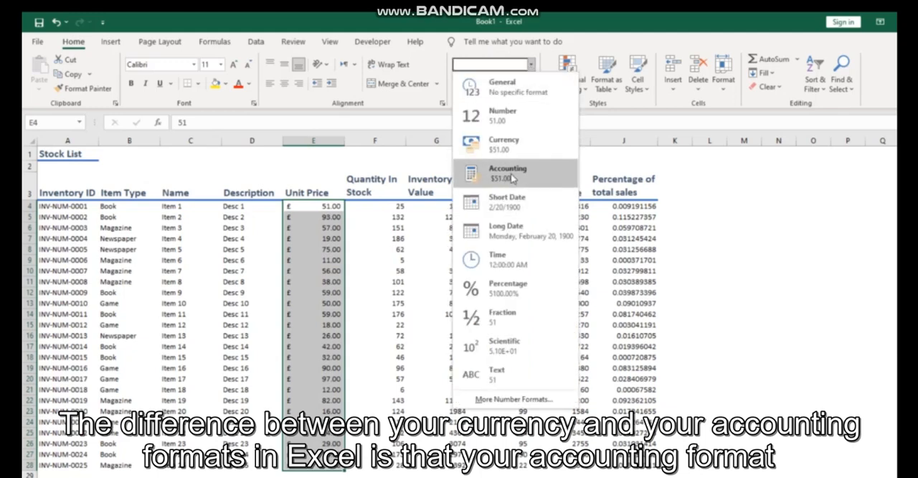
key("Escape")
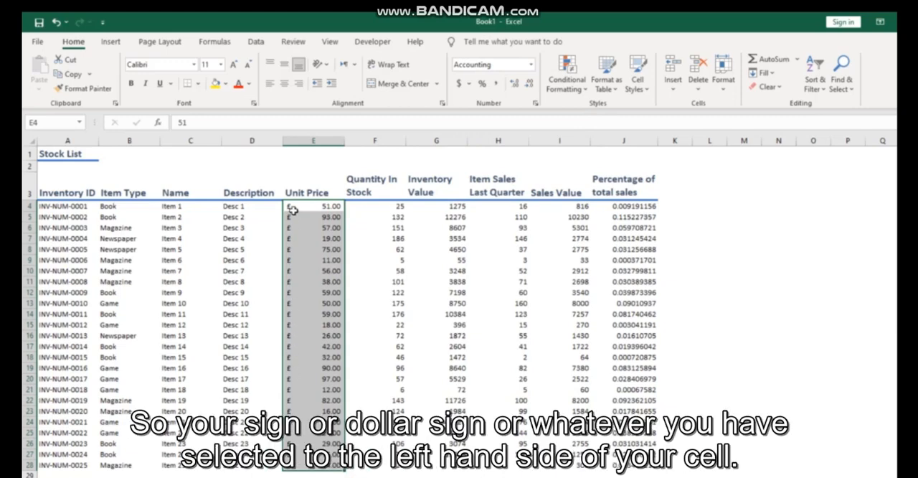
left_click(469, 84)
left_click(478, 113)
Set the unit price of Item 10 to 0 and undo that entry.
left_click(302, 298)
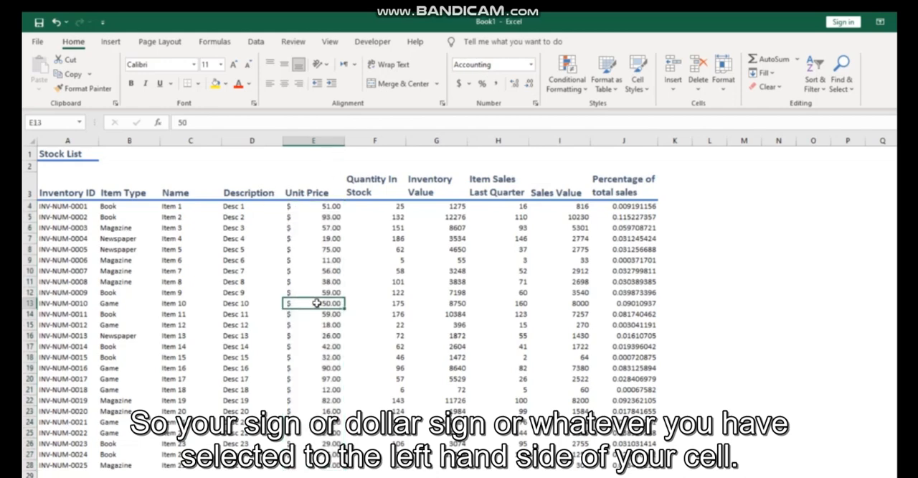
type("0")
key("Return")
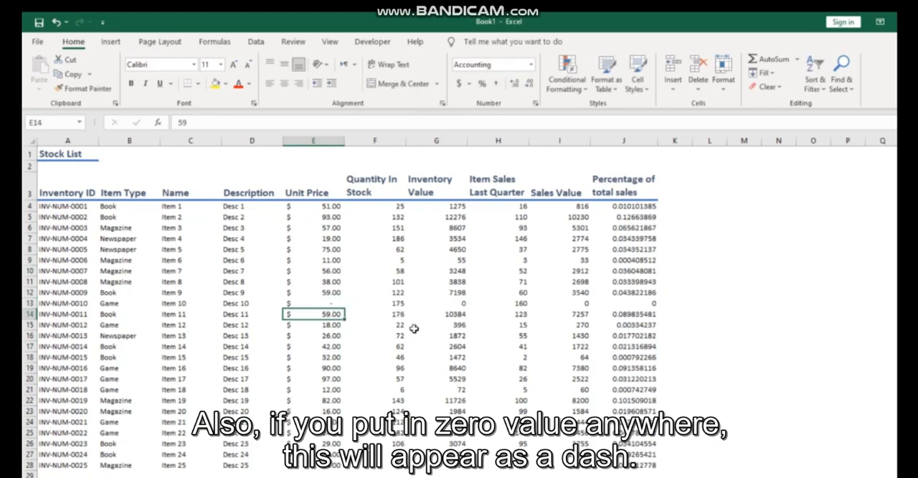
key("ctrl+z")
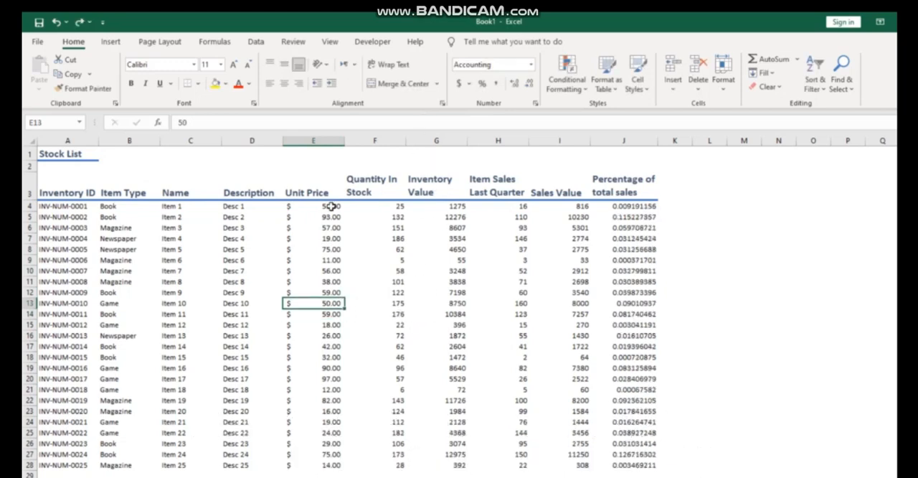
Apply the Currency format to the Unit Price values in E4:E28 in place of the accounting format.
left_click_drag(315, 206, 338, 466)
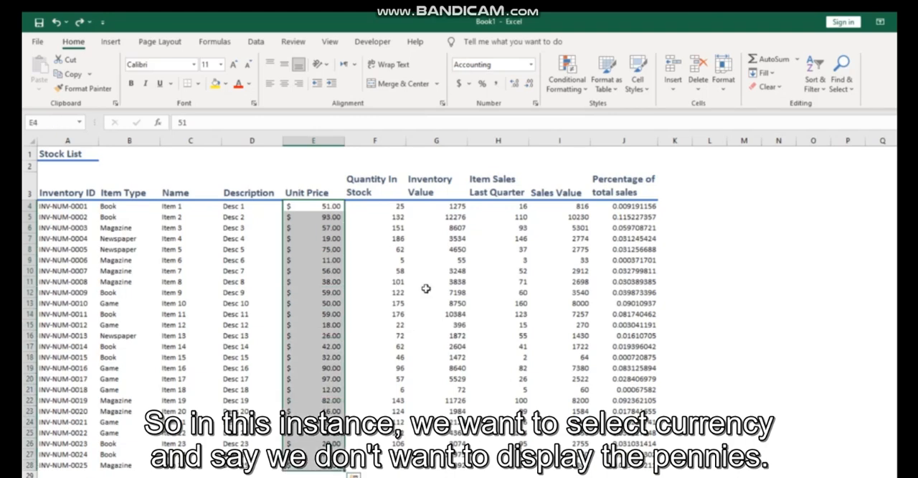
left_click(530, 64)
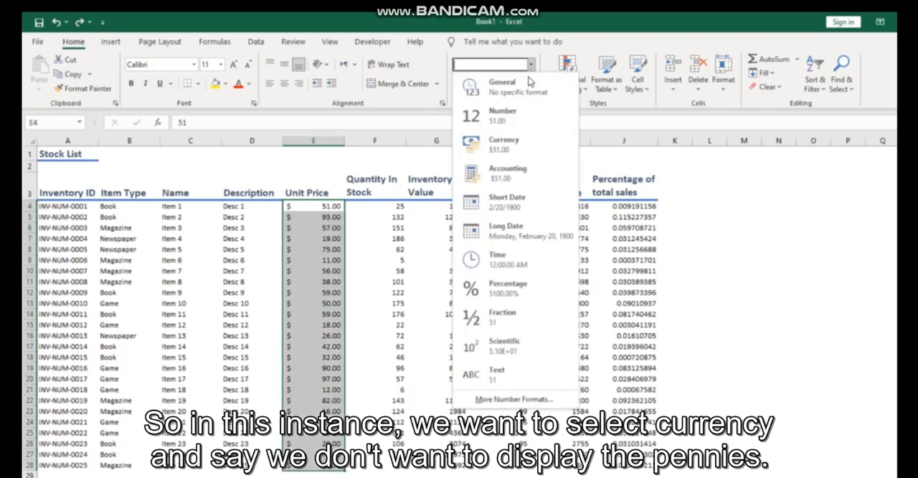
left_click(512, 150)
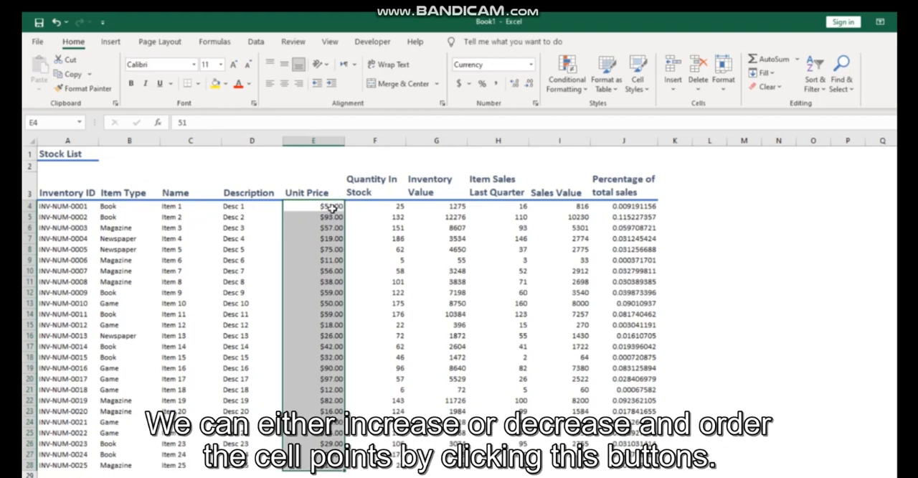
Increase the Unit Price values to seven decimal places and reduce them back to two.
left_click(513, 84)
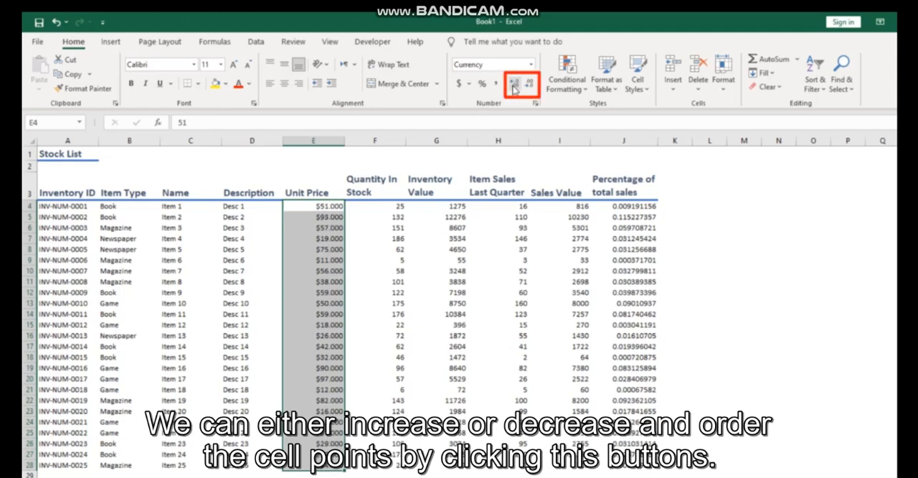
left_click(513, 84)
left_click(514, 85)
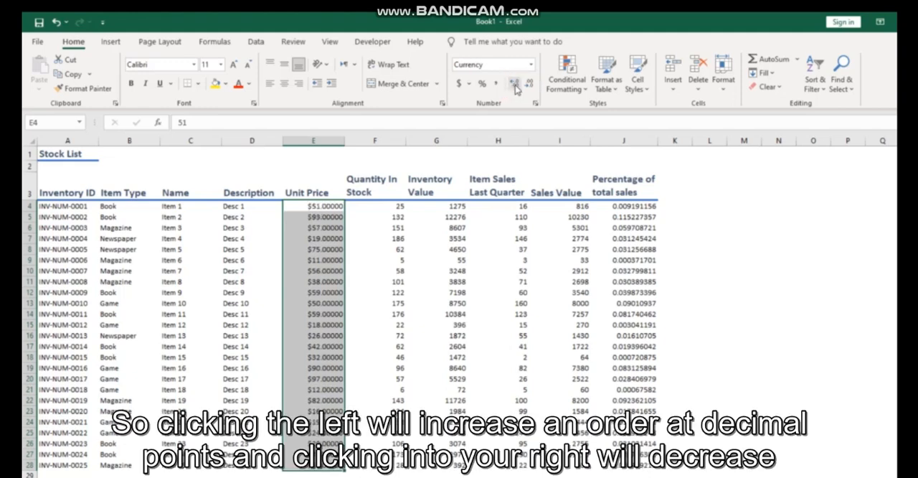
left_click(515, 85)
left_click(515, 85)
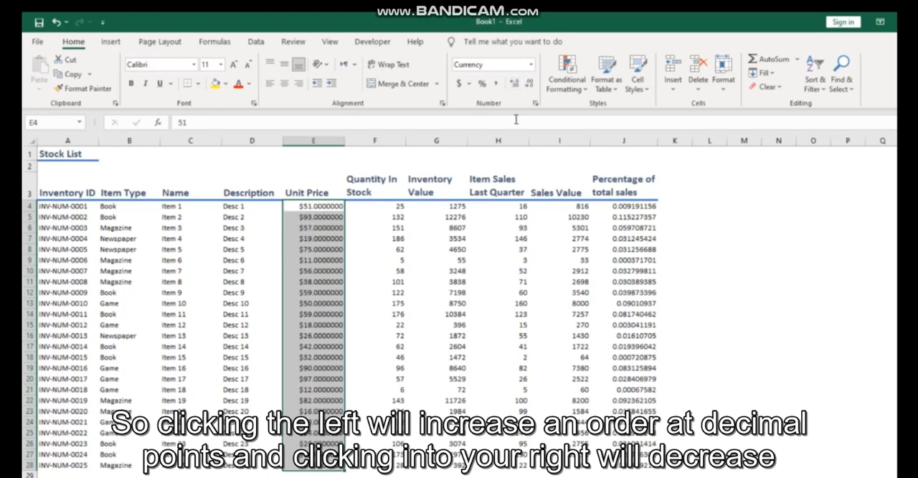
left_click(529, 84)
left_click(529, 83)
left_click(529, 84)
left_click(530, 84)
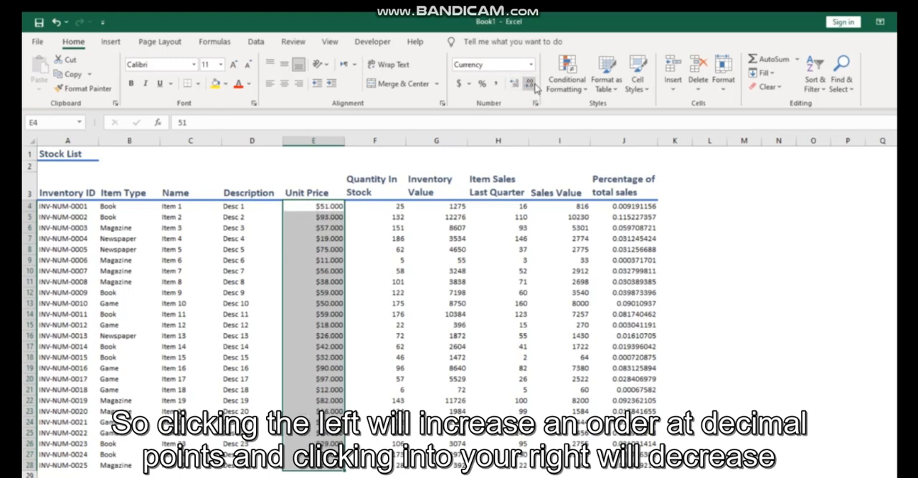
left_click(529, 84)
left_click(529, 84)
left_click(515, 84)
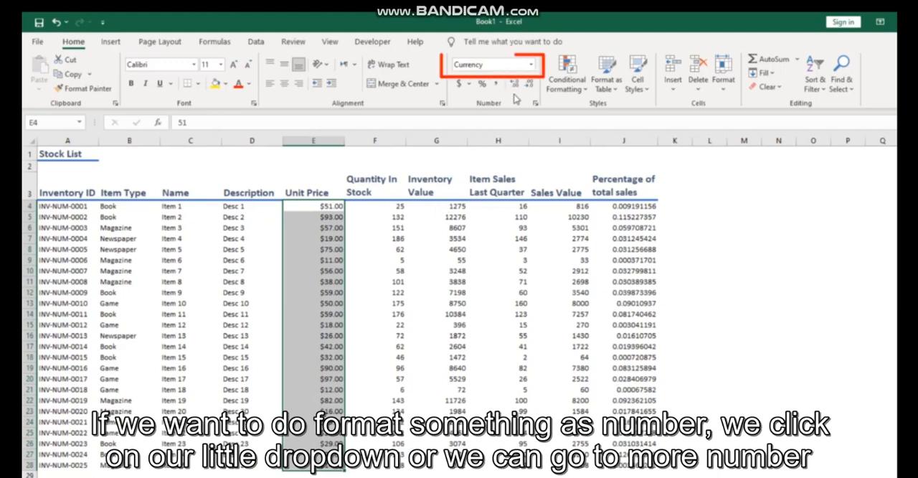
Format the Inventory Value figures in G4:G28 as Number with 2 decimal places and the 1000 separator.
left_click(532, 64)
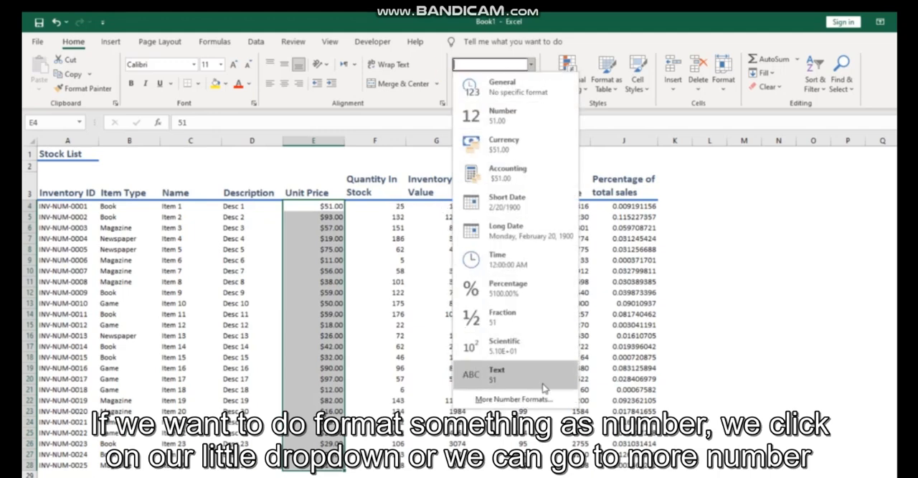
left_click(443, 209)
left_click_drag(443, 209, 456, 466)
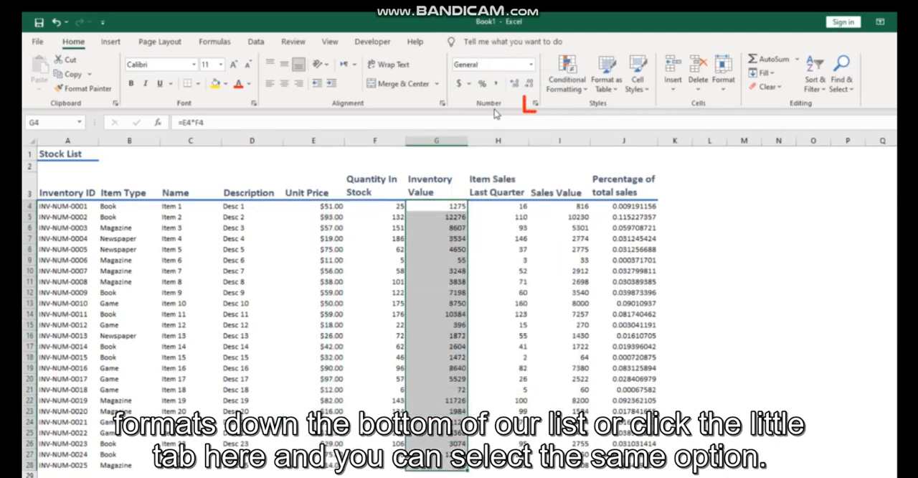
left_click(535, 105)
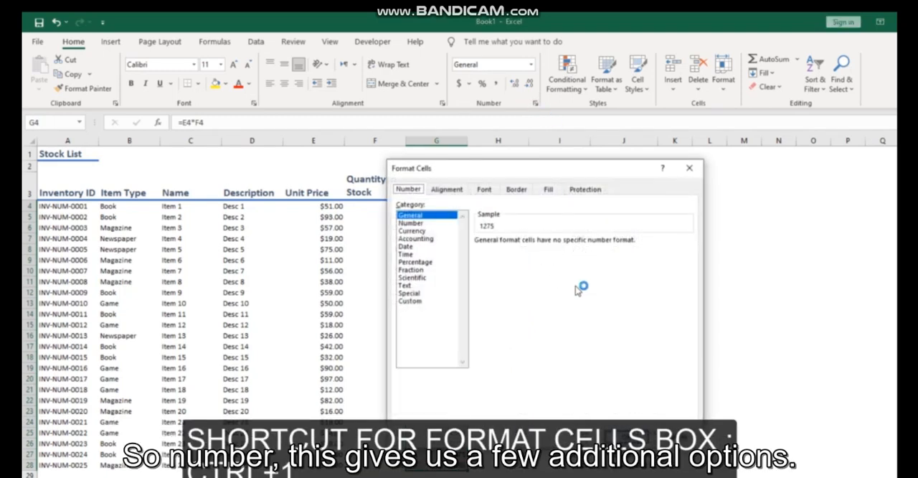
left_click(430, 222)
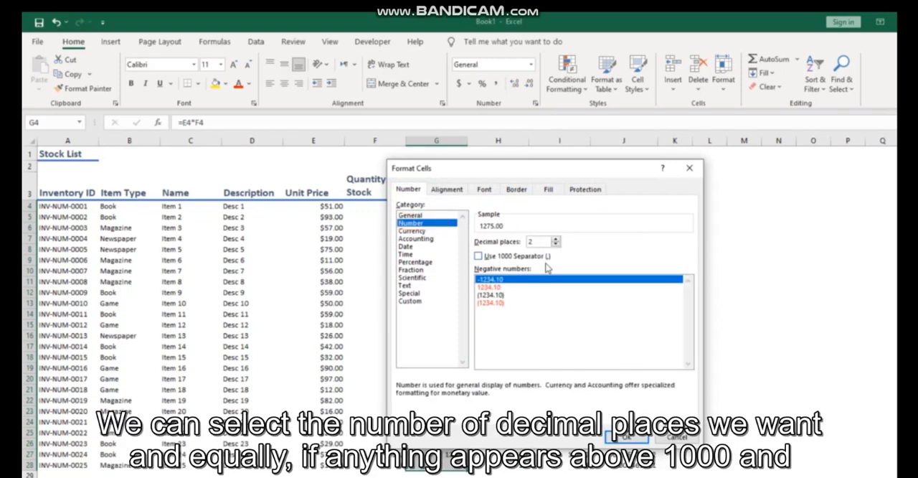
left_click(556, 245)
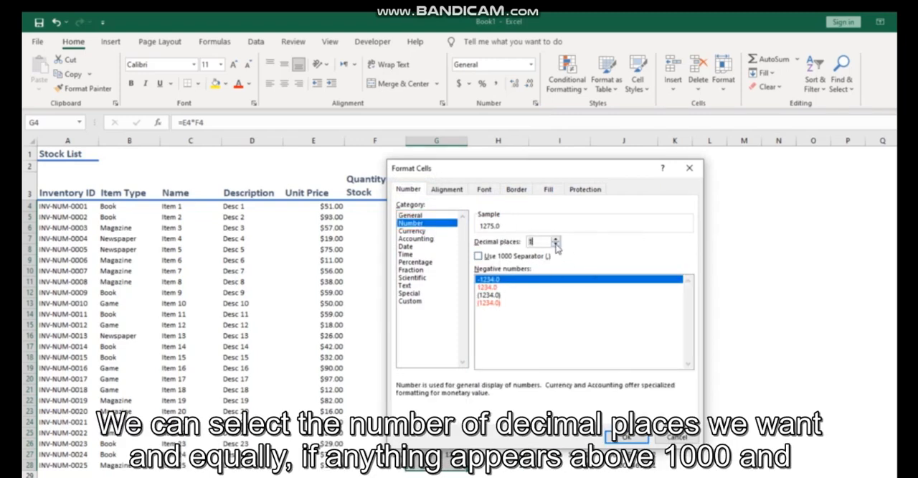
left_click(556, 239)
left_click(557, 238)
left_click(555, 244)
left_click(478, 256)
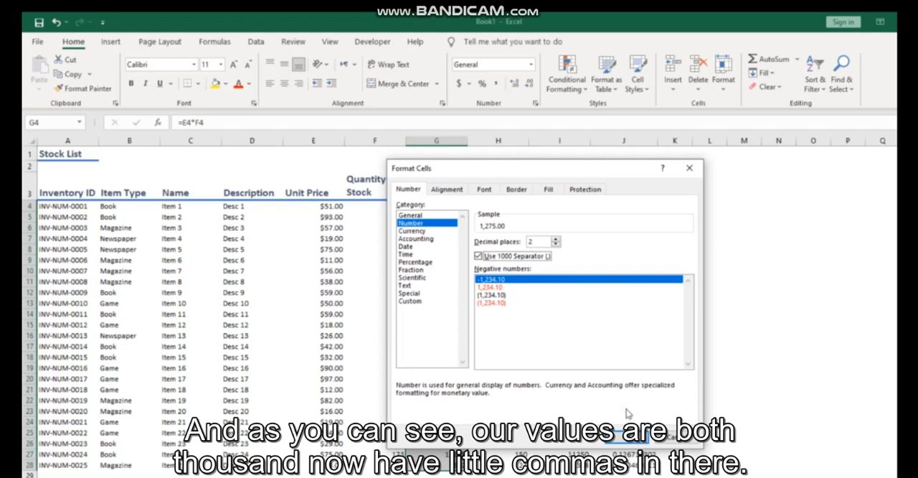
left_click(625, 436)
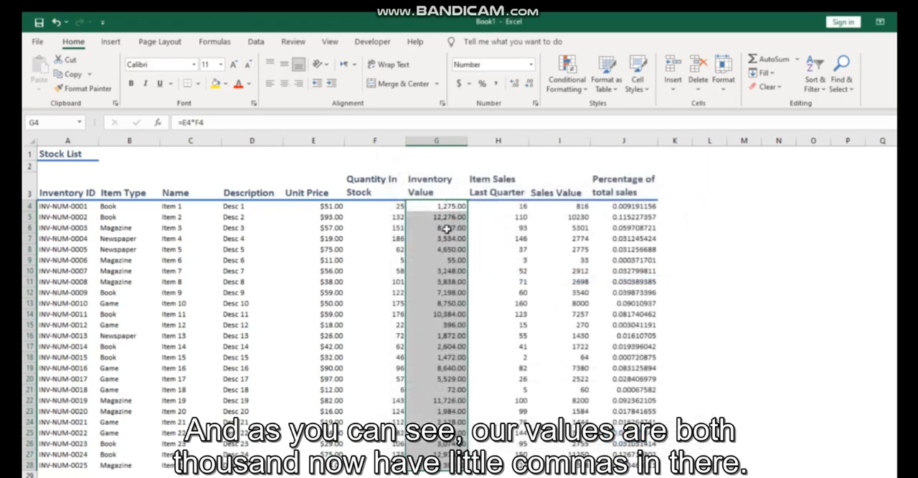
Apply the Currency format to the Inventory Value figures in G4:G28.
left_click(315, 206)
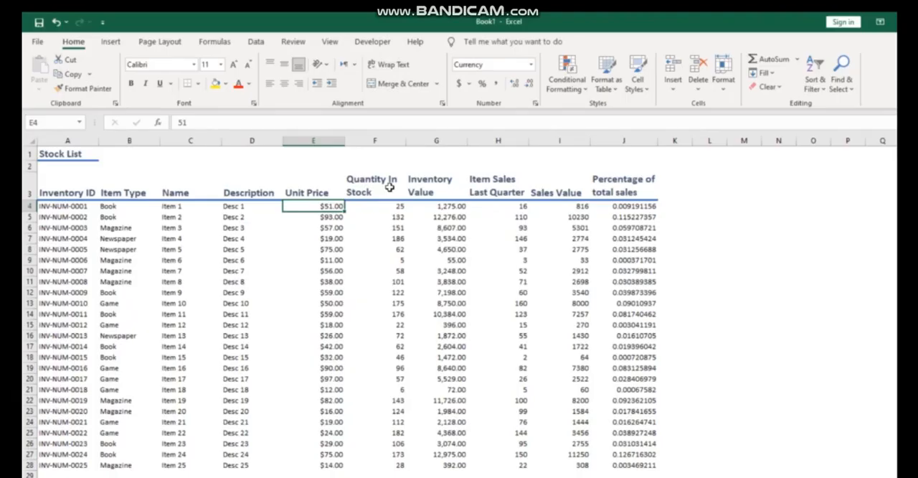
left_click_drag(437, 206, 457, 466)
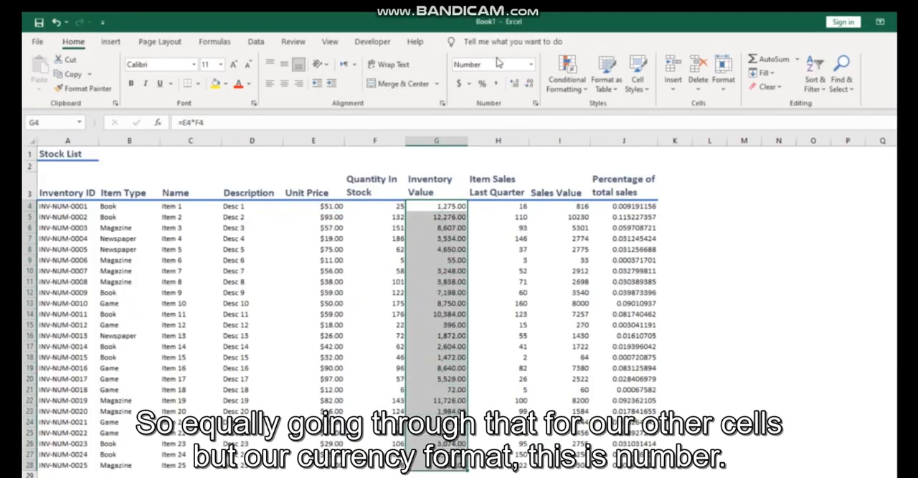
left_click(531, 66)
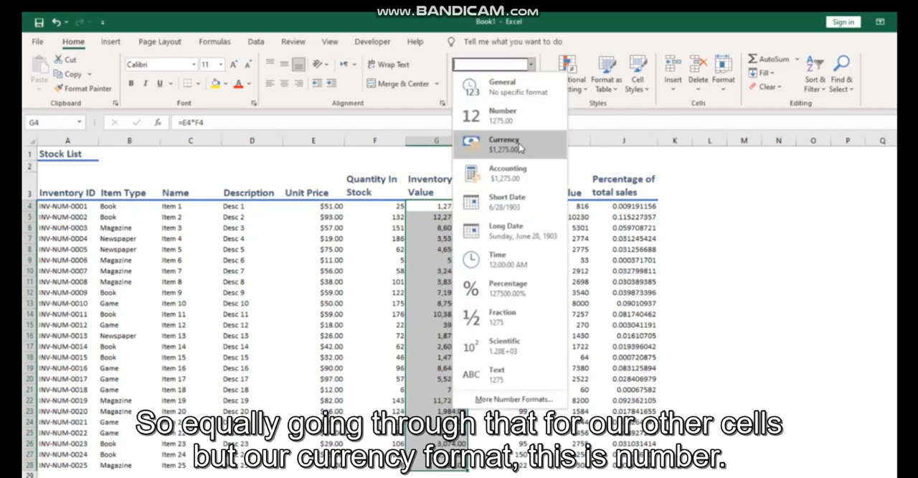
left_click(502, 141)
Format the Item Sales Last Quarter values in H4:H28 as Number without decimals and centre them.
left_click_drag(498, 206, 502, 465)
left_click(530, 64)
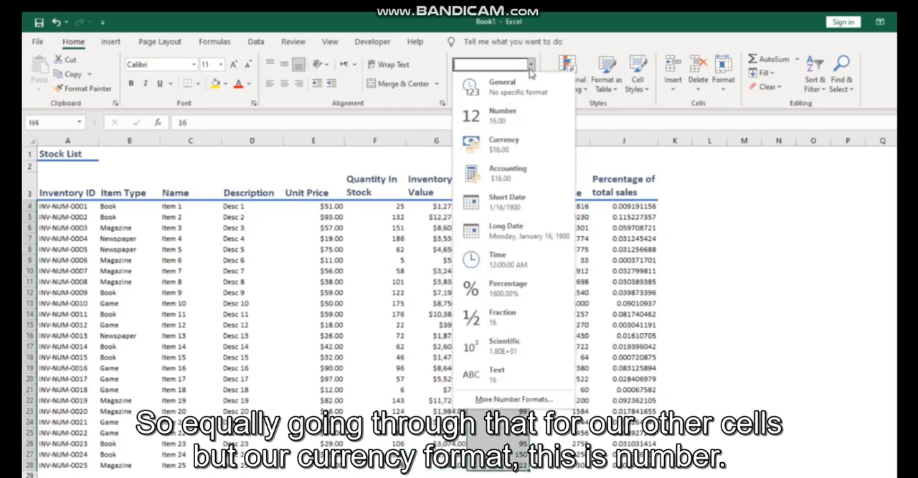
left_click(502, 115)
left_click(529, 83)
left_click(529, 84)
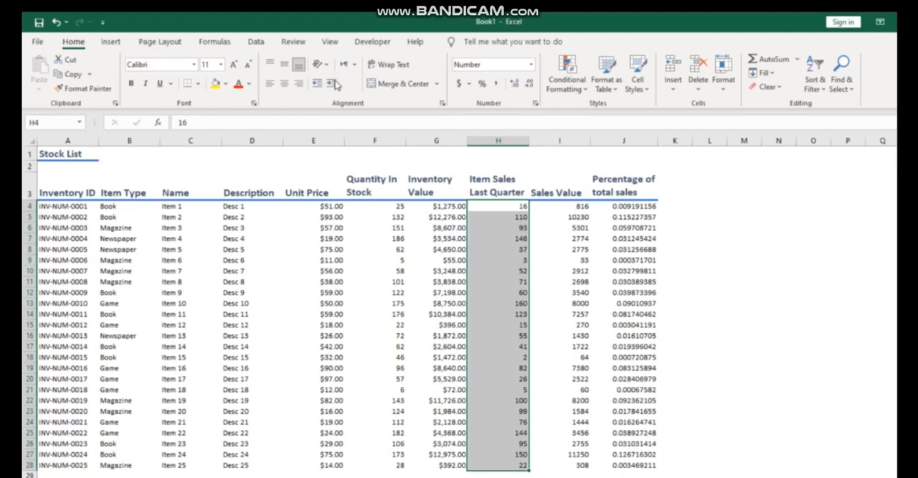
left_click(283, 83)
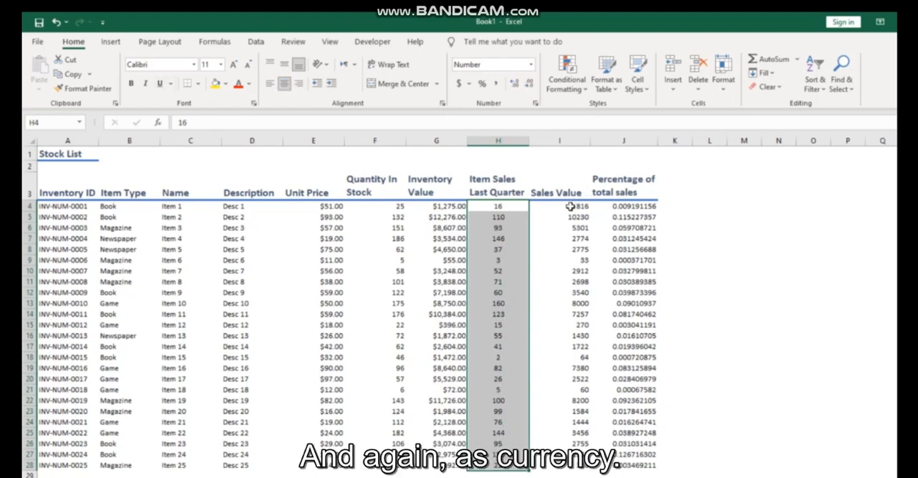
Apply the Currency format to the Sales Value figures in I4:I28.
left_click_drag(570, 206, 567, 464)
left_click(531, 65)
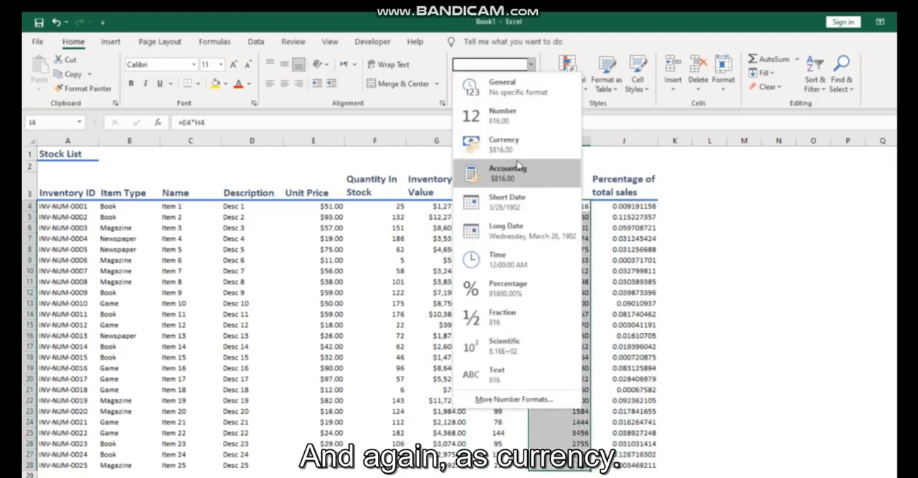
left_click(504, 143)
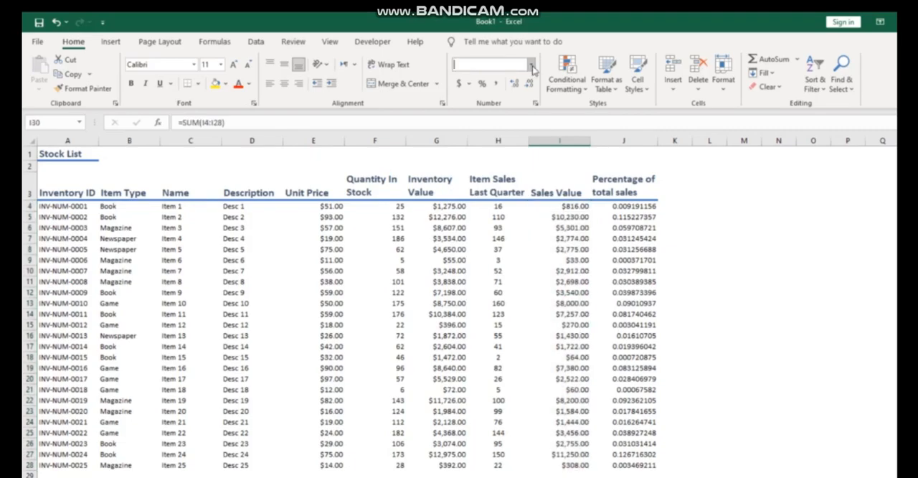
left_click(531, 65)
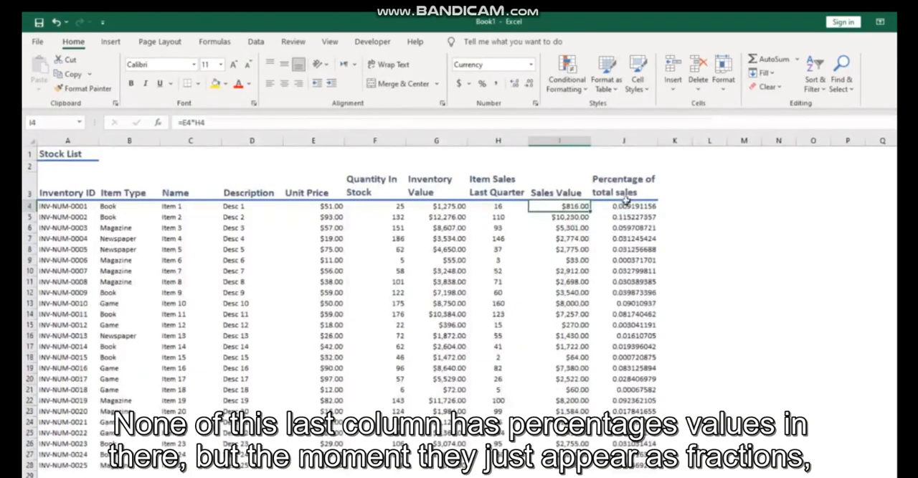
Apply the Percent Style to the Percentage of total sales values in J4:J28.
left_click_drag(627, 191, 697, 438)
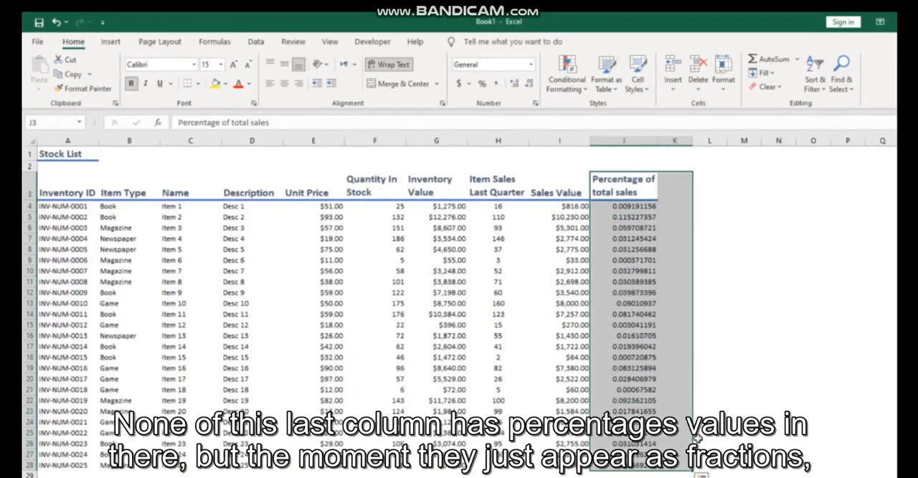
left_click(743, 379)
left_click_drag(633, 207, 626, 466)
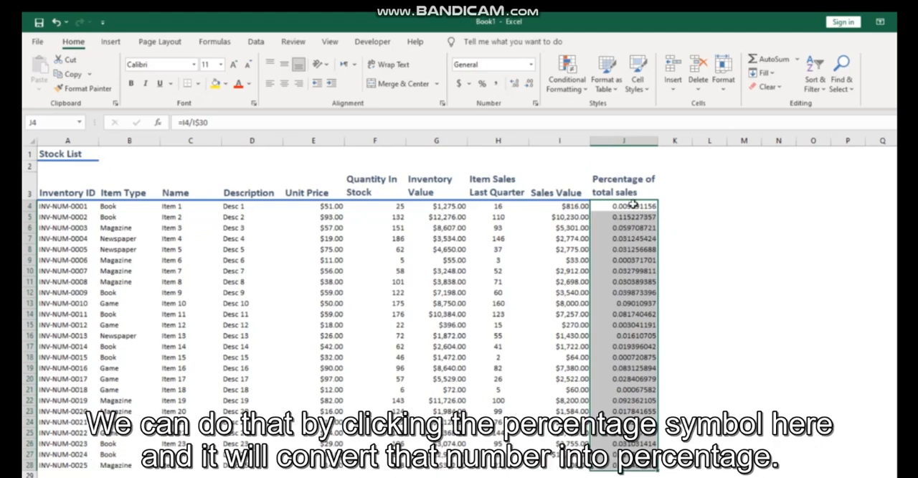
left_click(483, 84)
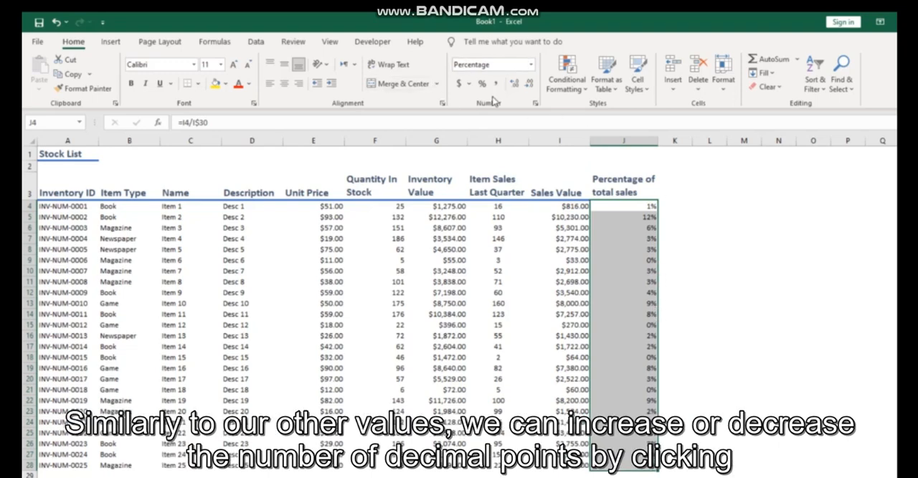
Increase the decimals of the percentages in J4:J28 to three places and deselect the range.
left_click(513, 85)
left_click(513, 85)
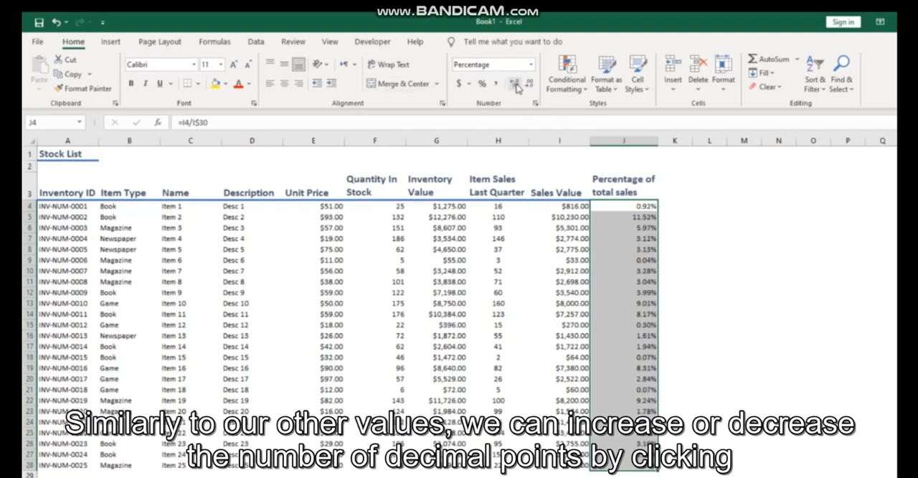
left_click(522, 86)
left_click(519, 86)
left_click(519, 85)
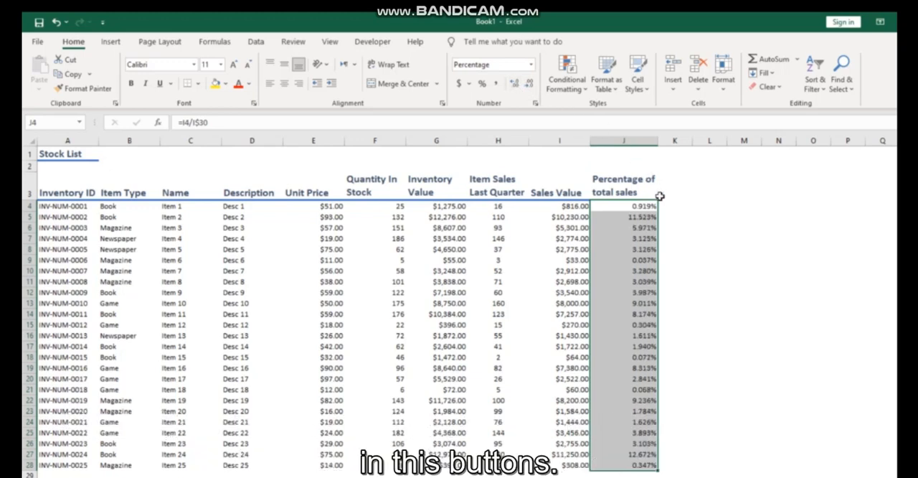
left_click(705, 229)
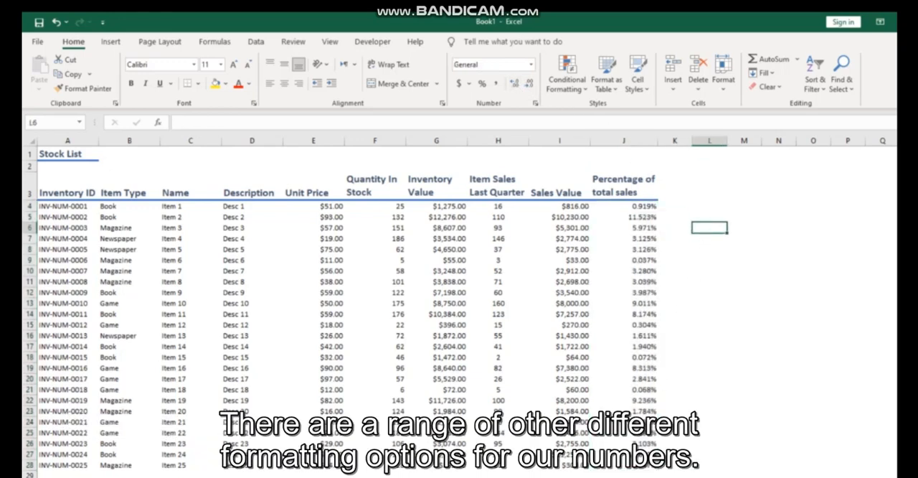
Format cell B1 beside the Stock List title as Short Date and enter 1/6/2020 in it.
left_click(144, 155)
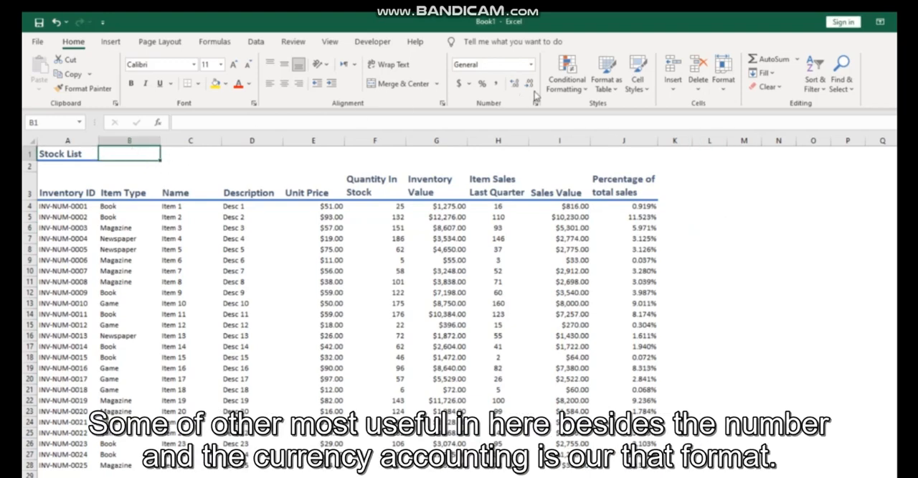
left_click(531, 65)
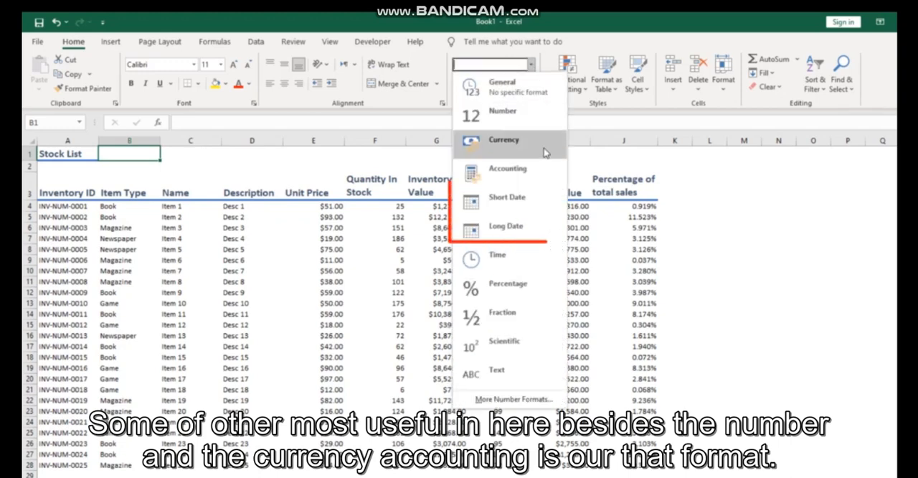
left_click(529, 211)
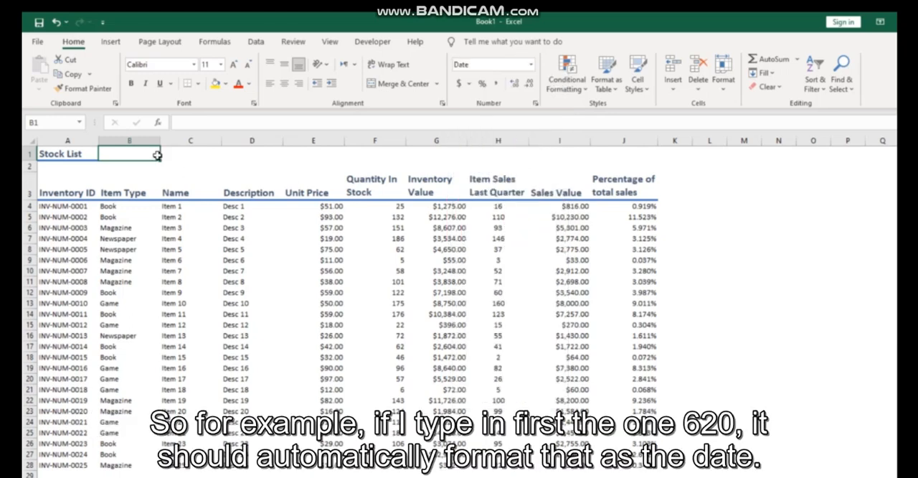
double_click(152, 155)
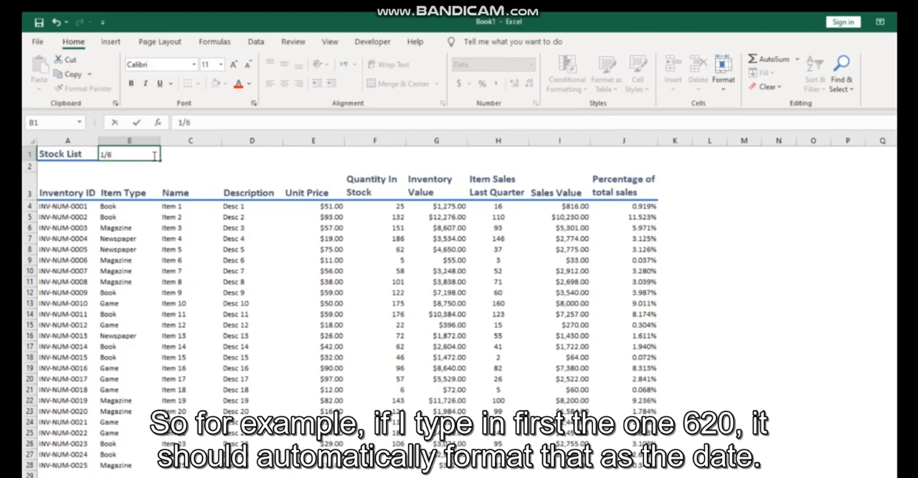
type("2020")
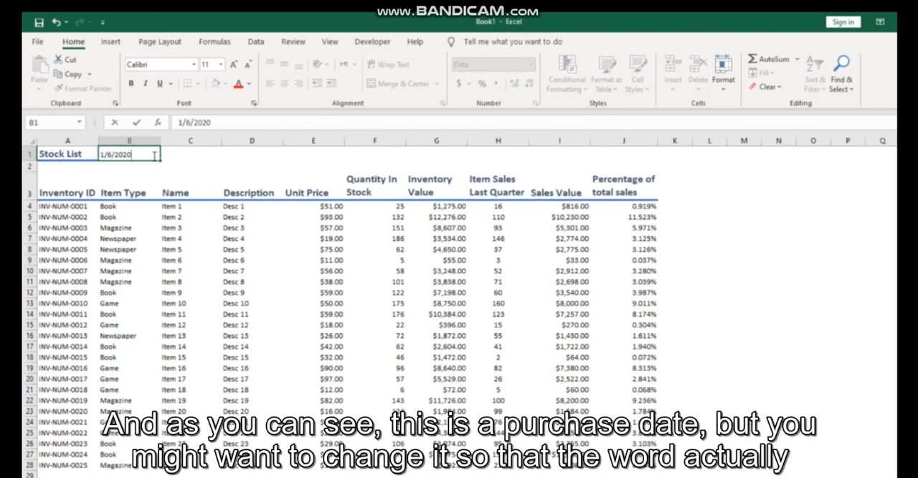
key("Return")
Change the date in B1 to the Long Date format and widen column B to fit it.
left_click(153, 155)
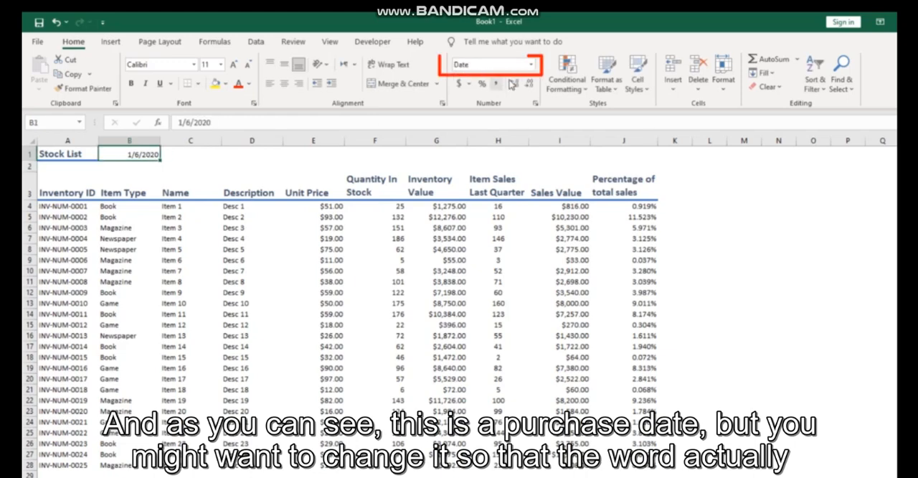
left_click(531, 66)
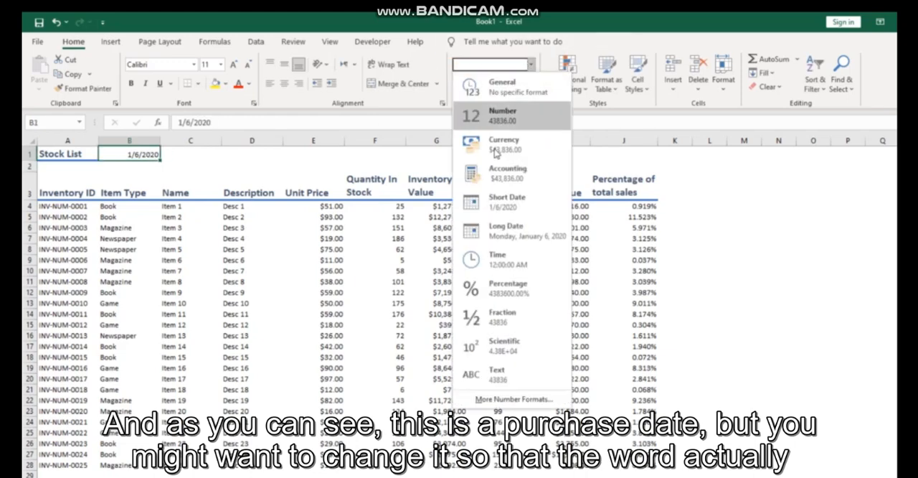
left_click(515, 235)
left_click_drag(159, 142, 202, 141)
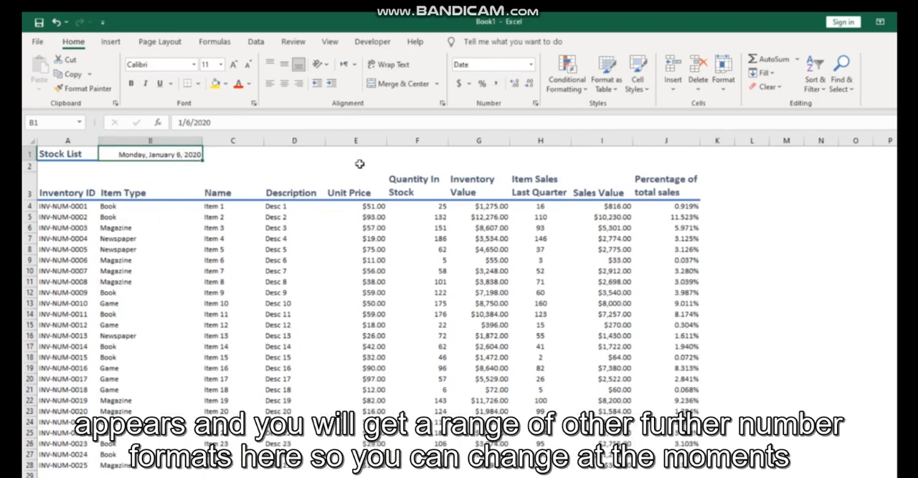
Preview the English (United Kingdom) date types for B1 in Format Cells, restore the English (United States) locale and accept.
left_click(531, 65)
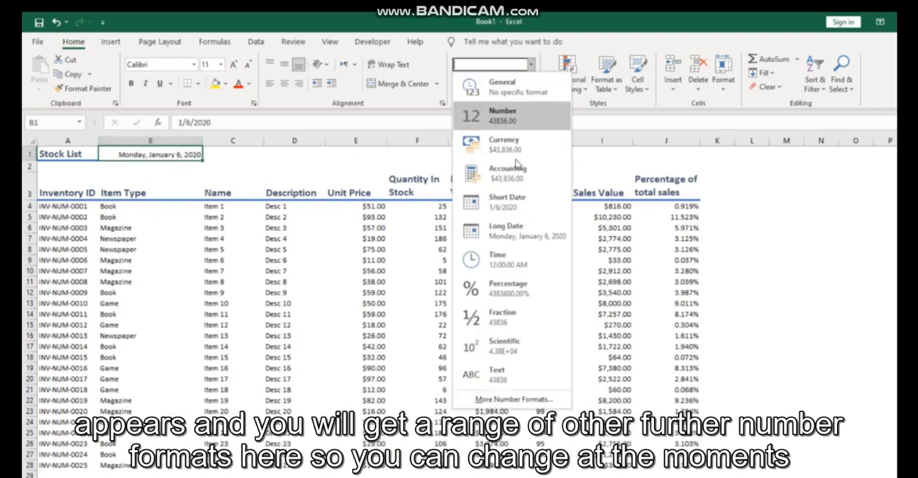
left_click(510, 400)
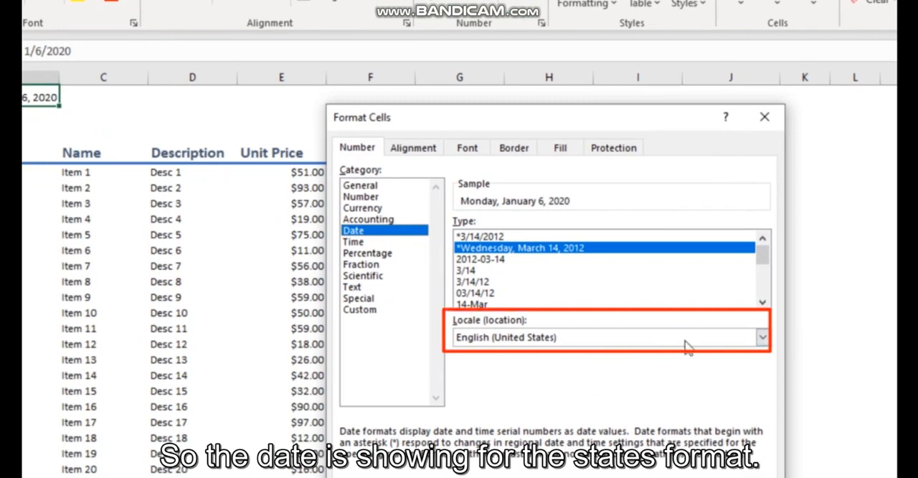
left_click(763, 337)
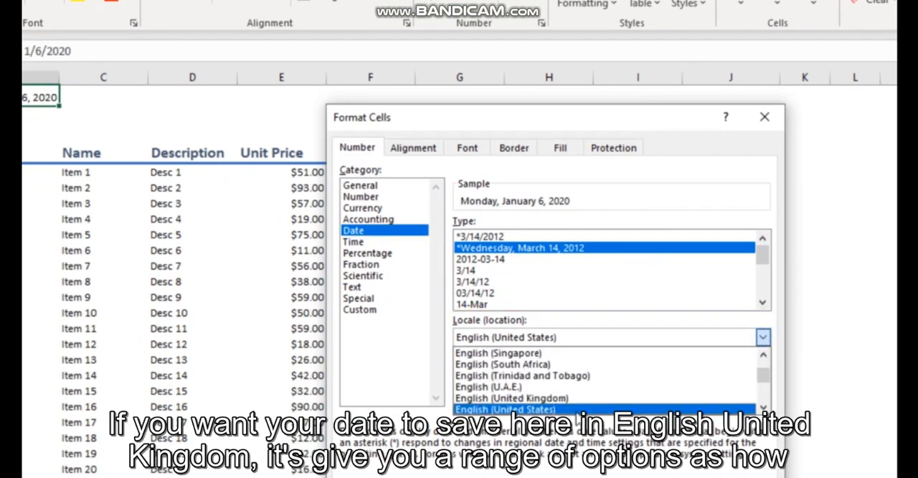
left_click(588, 399)
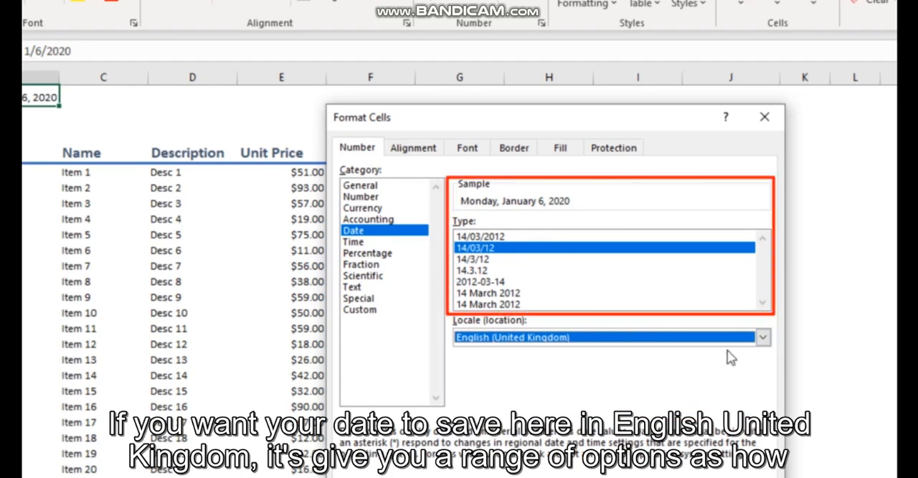
left_click(764, 339)
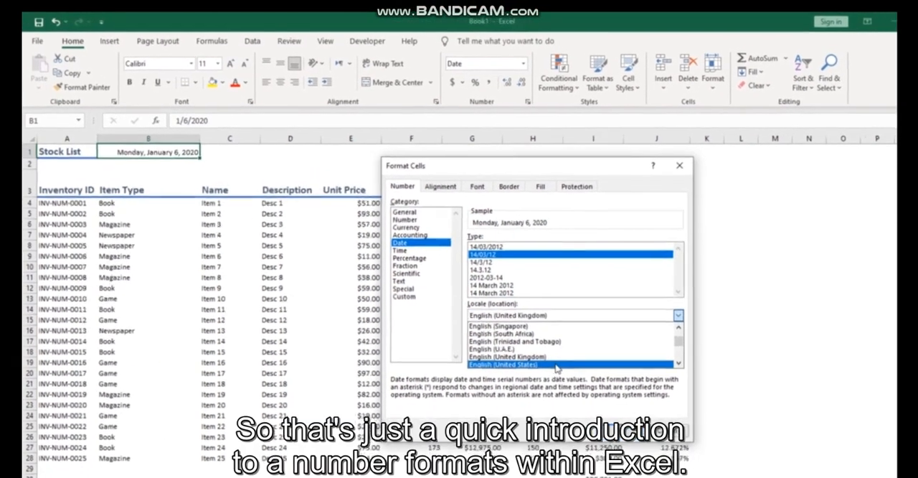
left_click(586, 407)
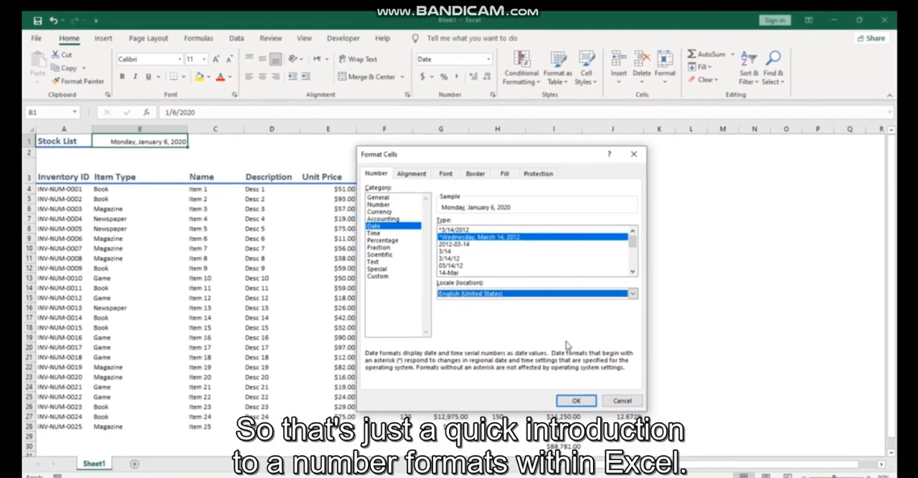
left_click(574, 399)
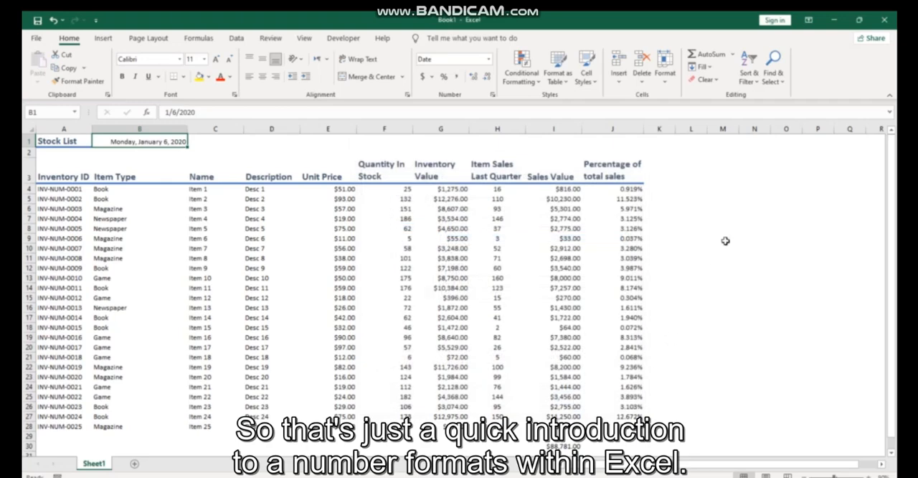